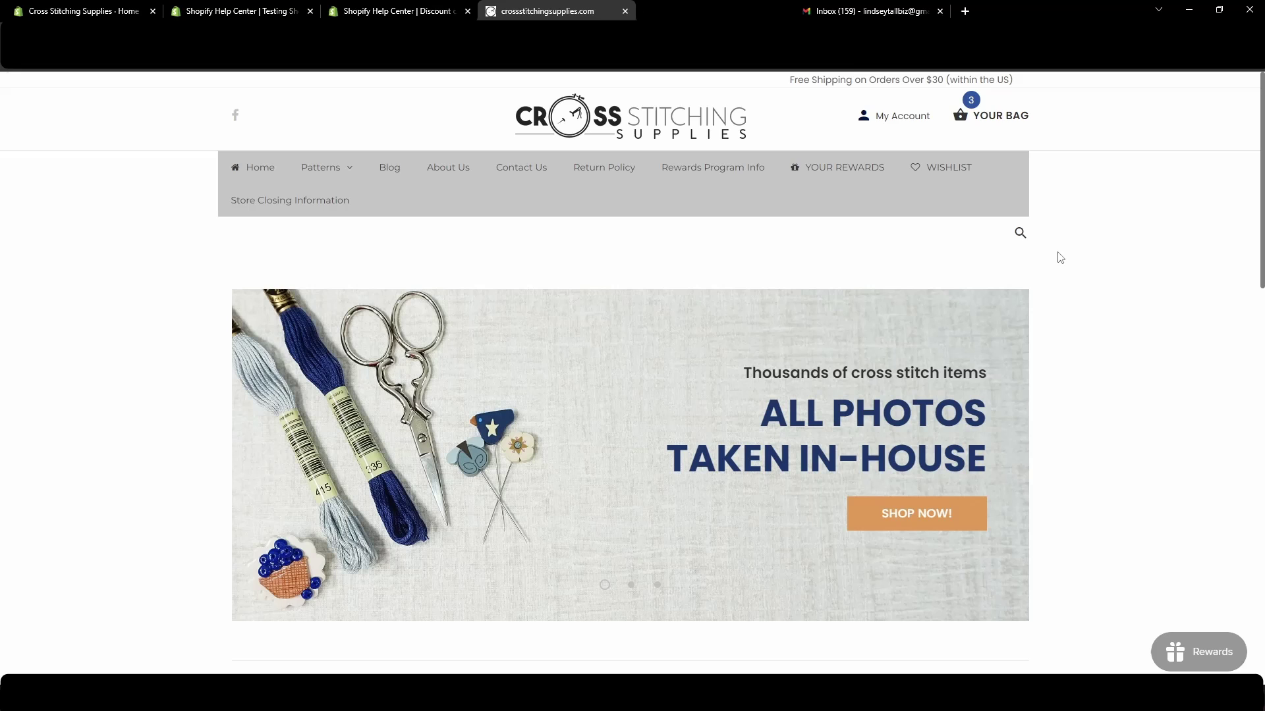
# Search 'gift card' and add the $25.00 emailed Gift Card to the bag
pyautogui.click(1021, 234)
pyautogui.write('gift card')
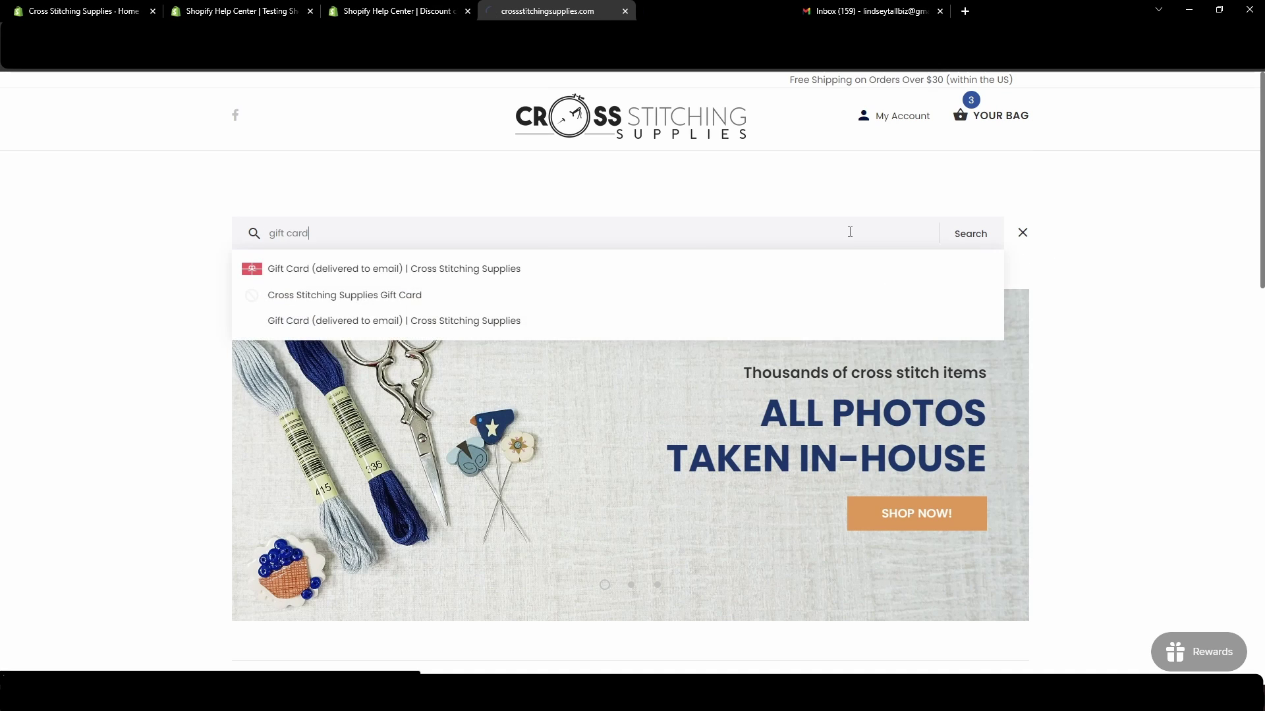
pyautogui.press('Return')
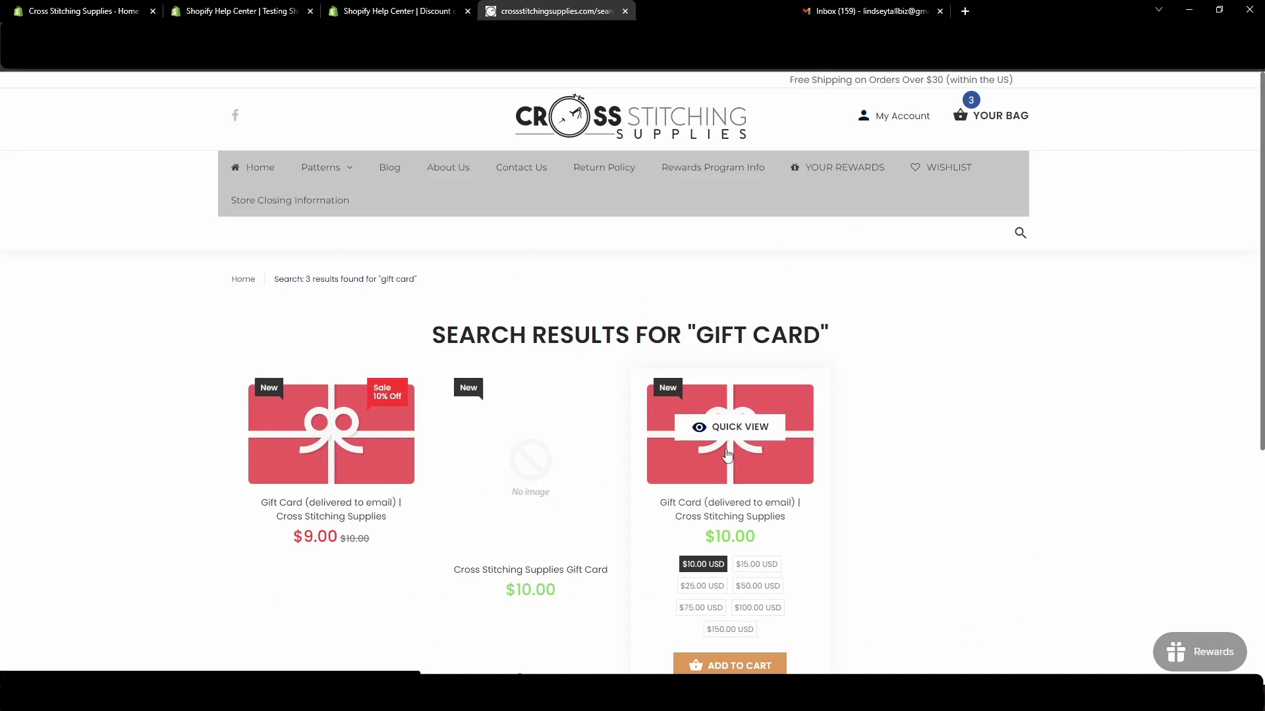
pyautogui.click(726, 452)
pyautogui.scroll(-2, 726, 451)
pyautogui.scroll(2, 727, 451)
pyautogui.click(830, 483)
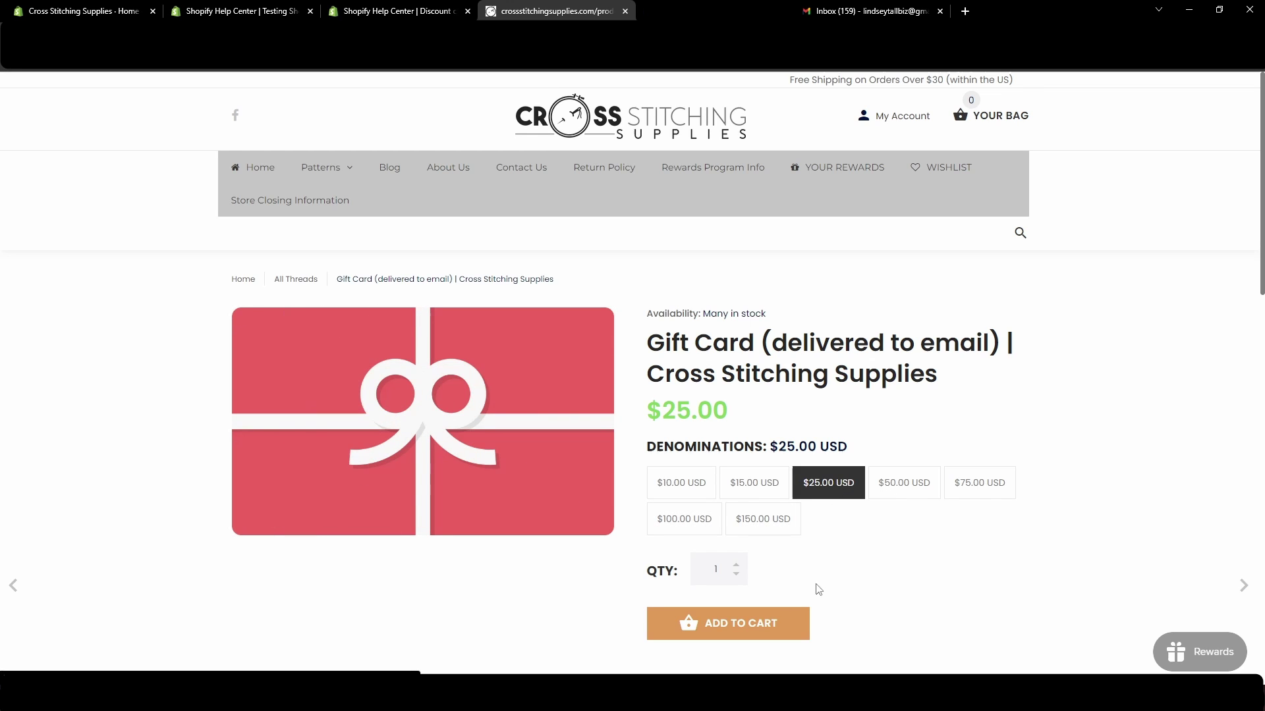
pyautogui.click(989, 118)
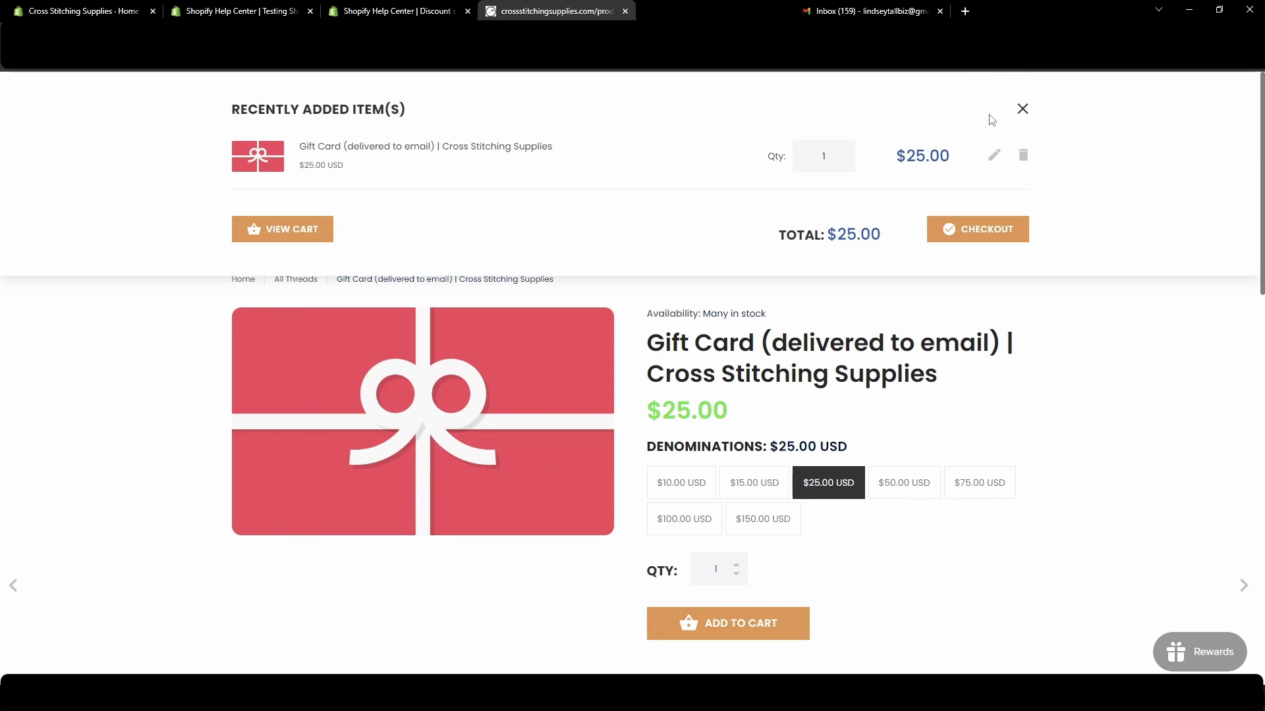
# Check out the $25 gift card with autofilled billing details and pay
pyautogui.click(959, 228)
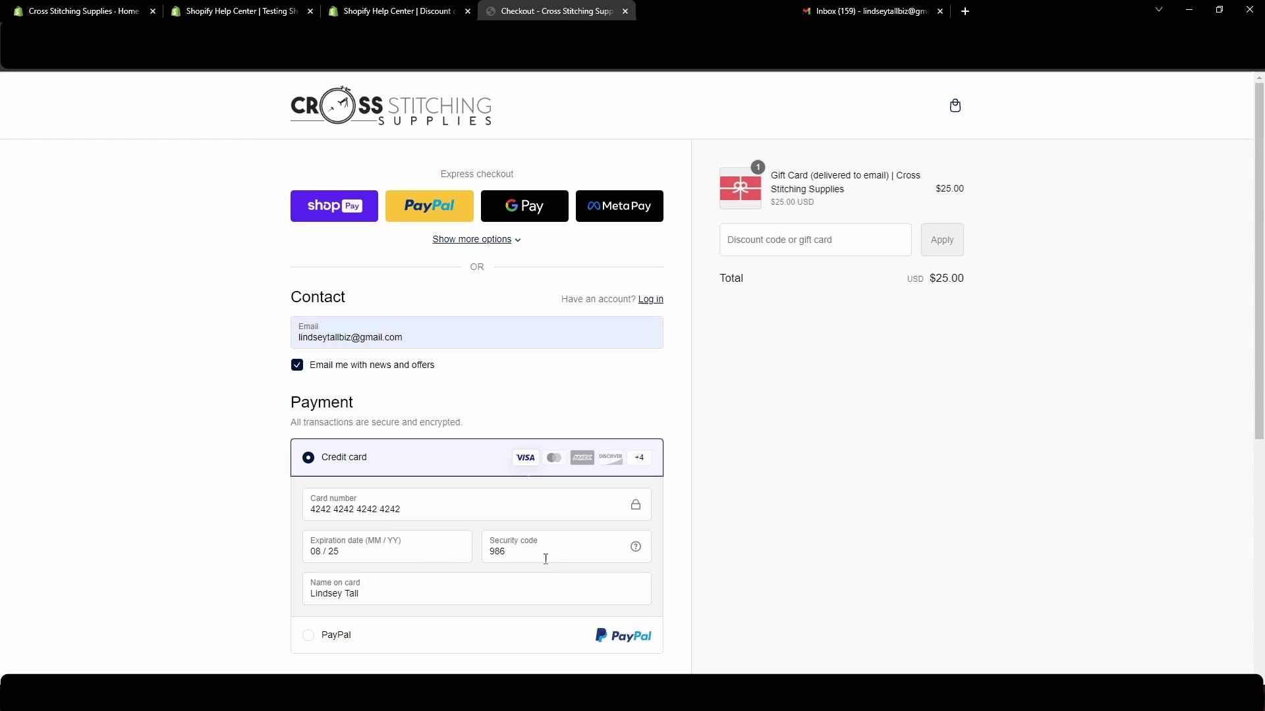
pyautogui.scroll(-1, 389, 525)
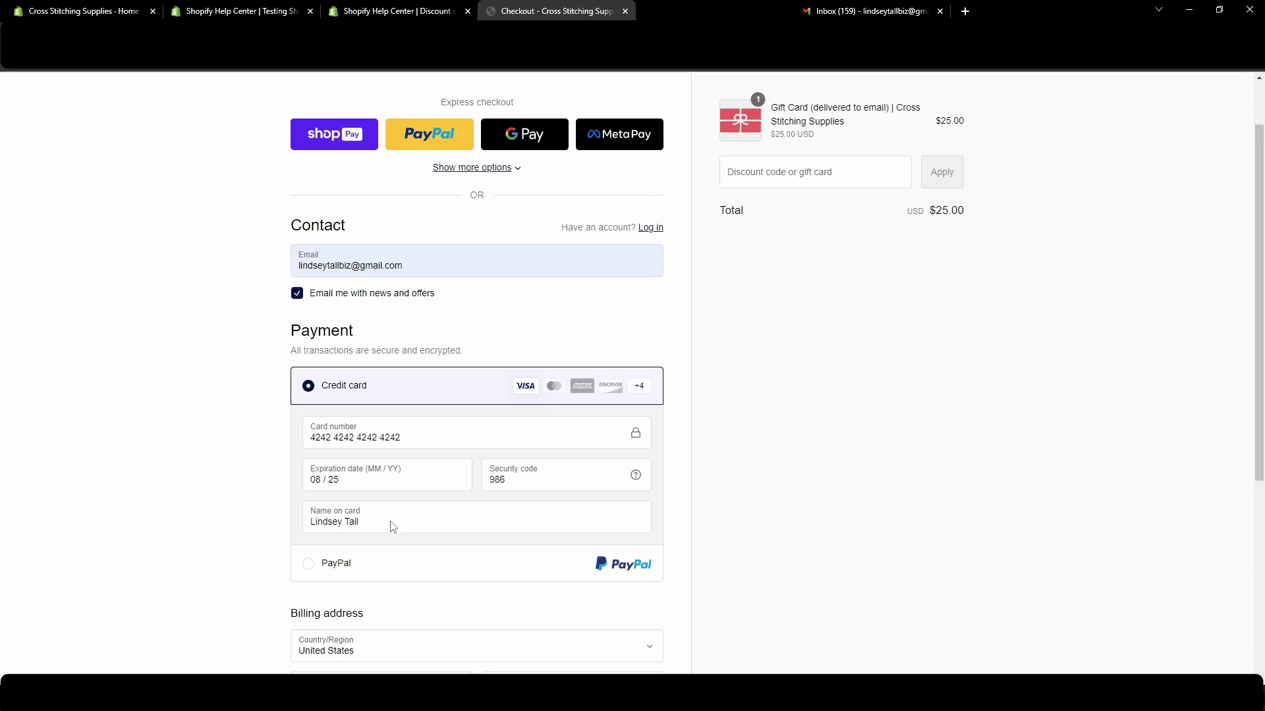
pyautogui.scroll(-1, 407, 511)
pyautogui.scroll(-2, 406, 510)
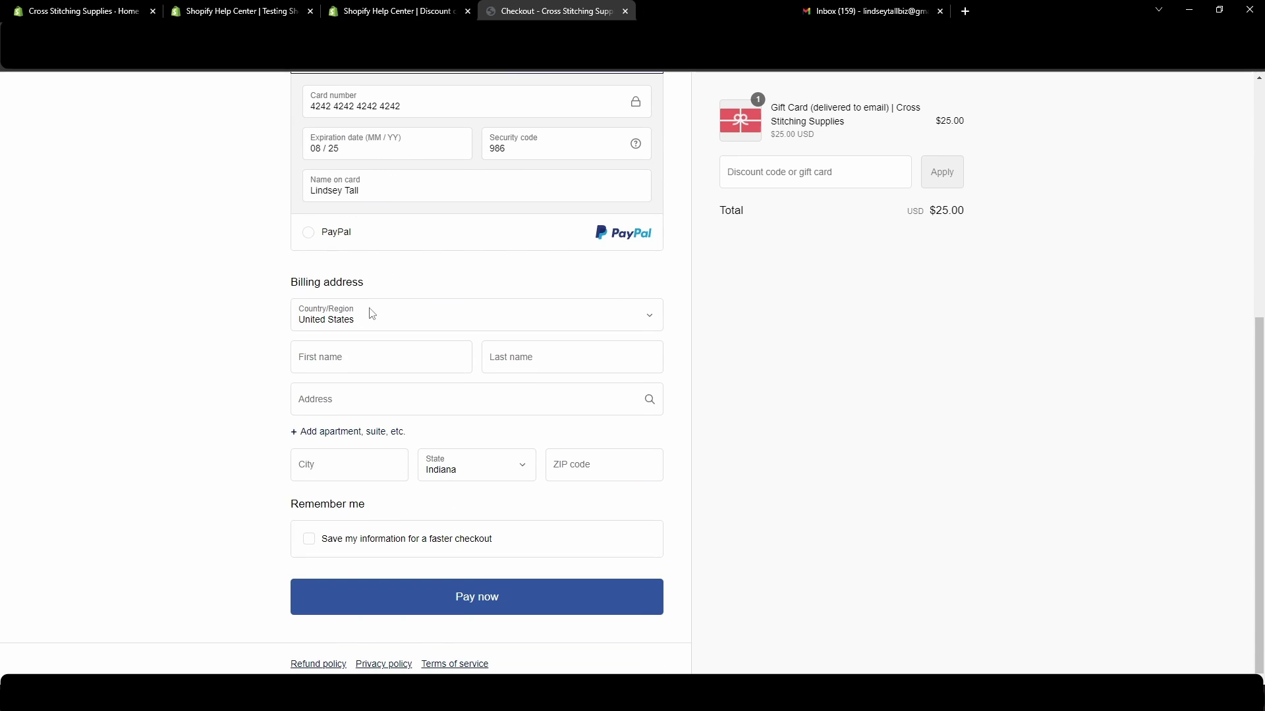
pyautogui.click(406, 364)
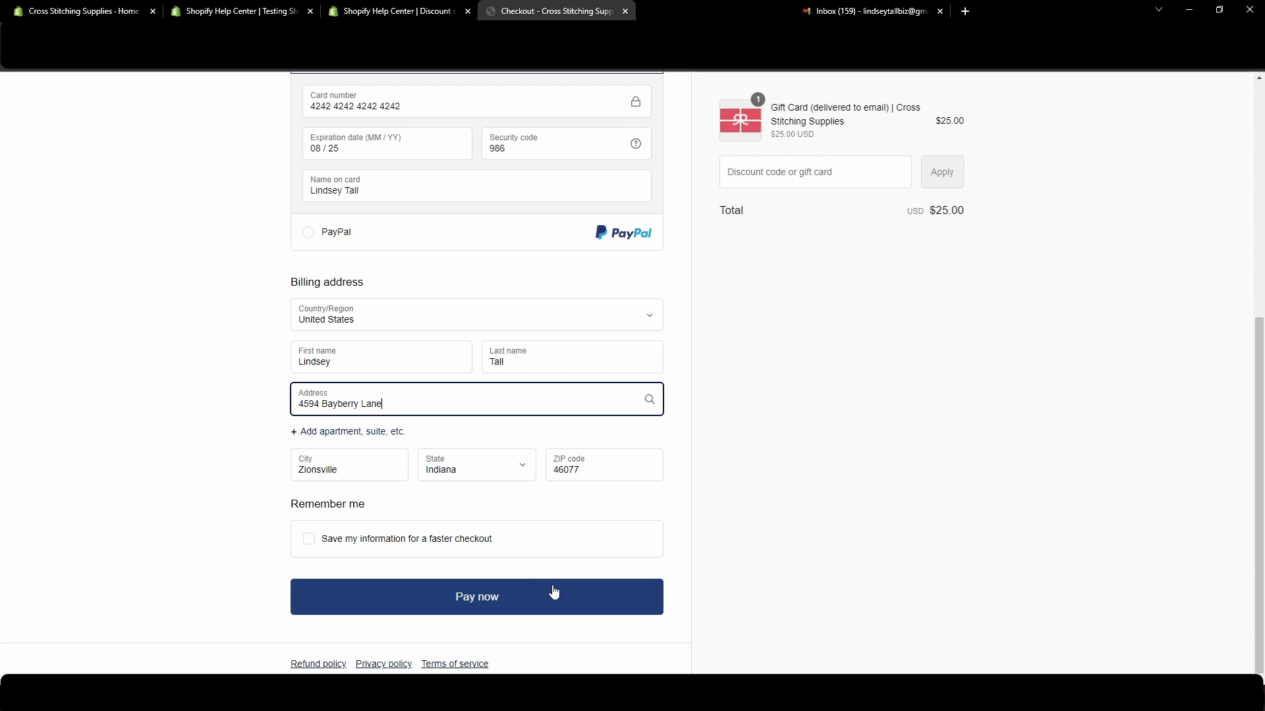
pyautogui.click(478, 599)
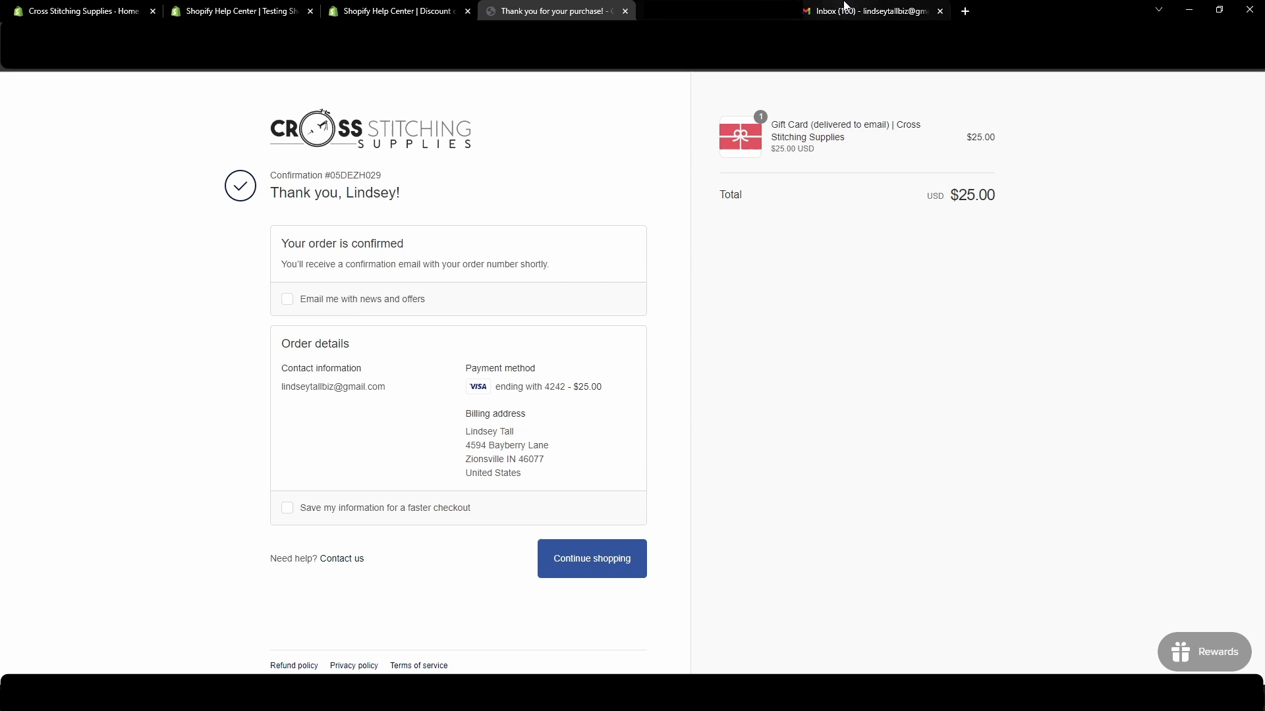
# Open the newer $25 gift card email in Gmail and follow its store link
pyautogui.click(841, 12)
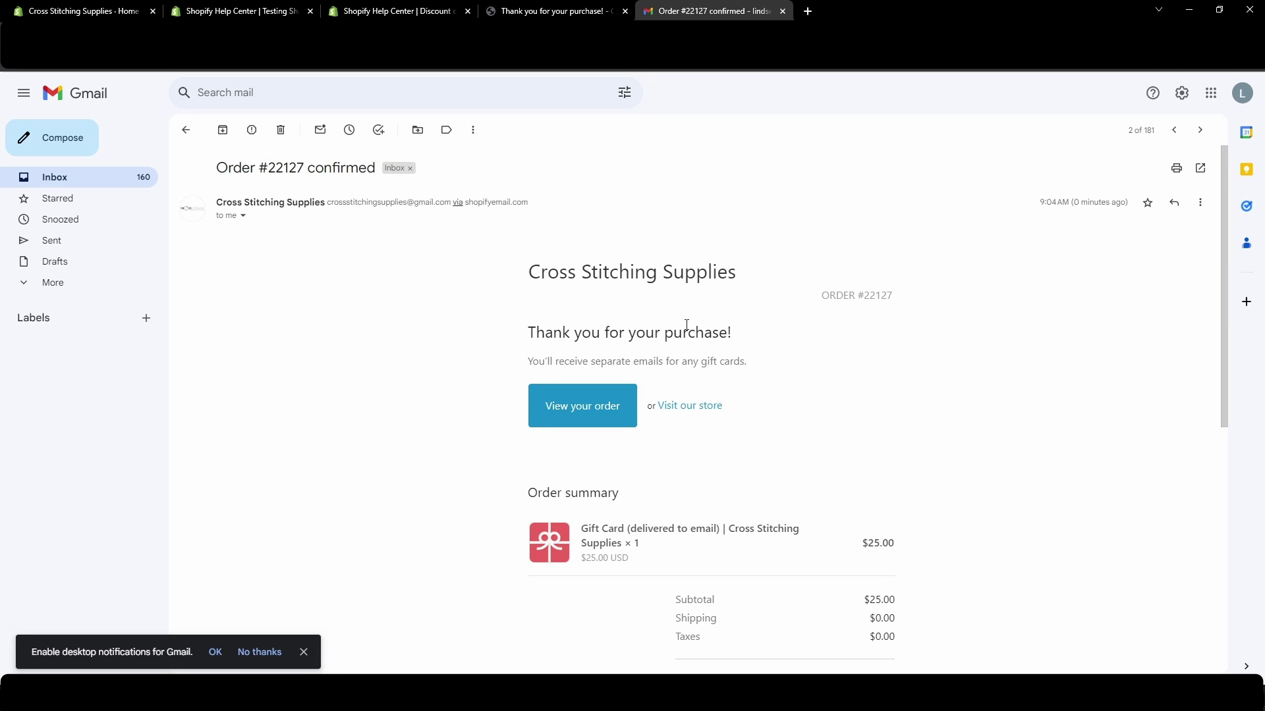
pyautogui.click(184, 129)
pyautogui.click(870, 320)
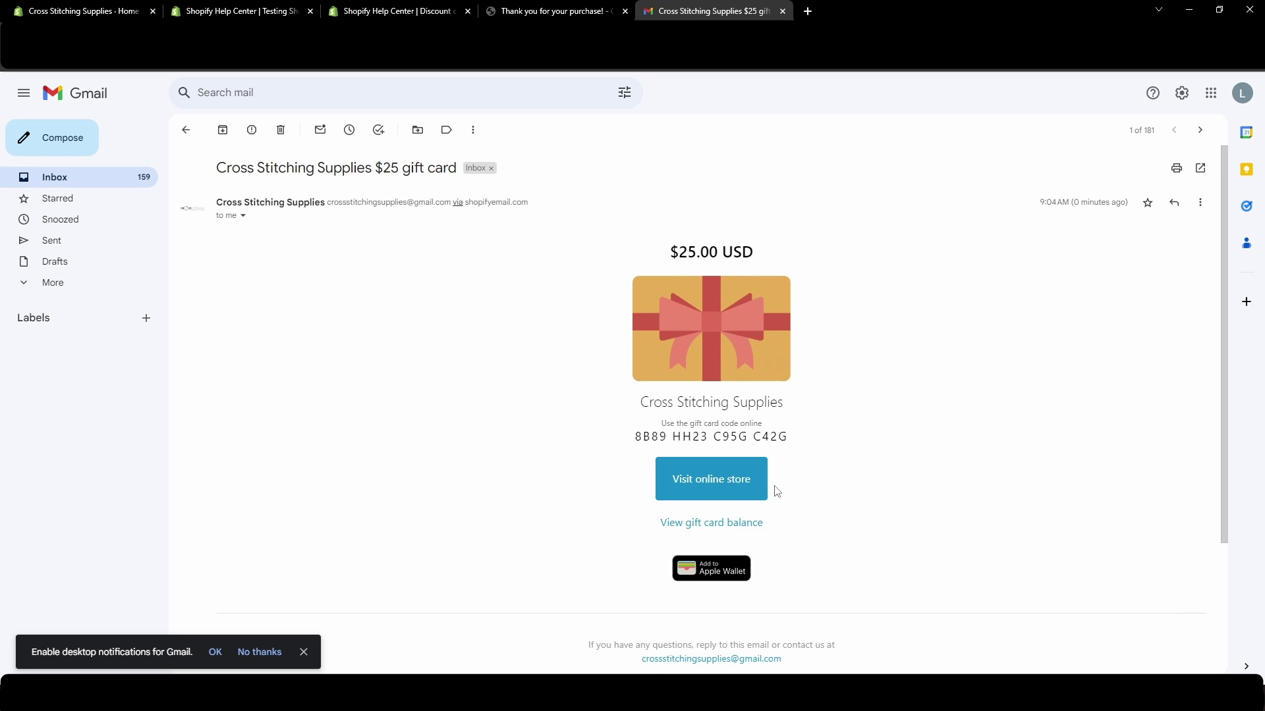
# View the $25 gift card page with its code and QR code, then return to Gmail
pyautogui.click(729, 482)
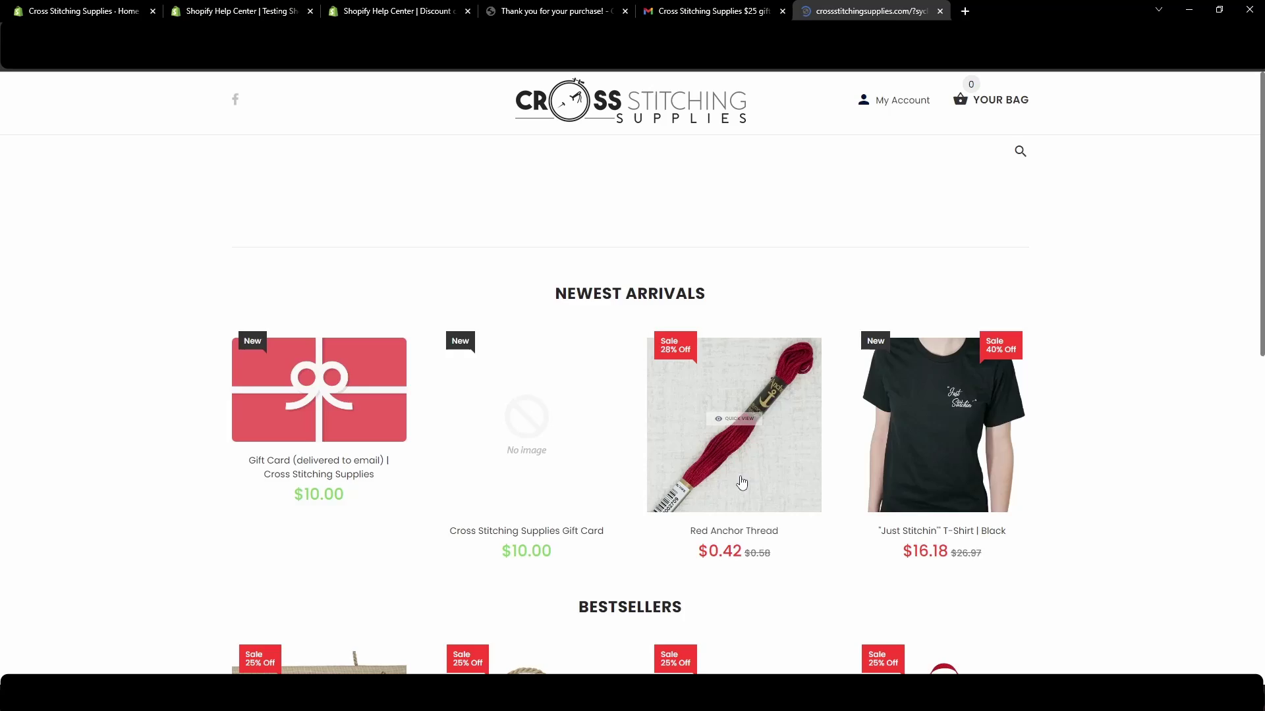
pyautogui.click(672, 11)
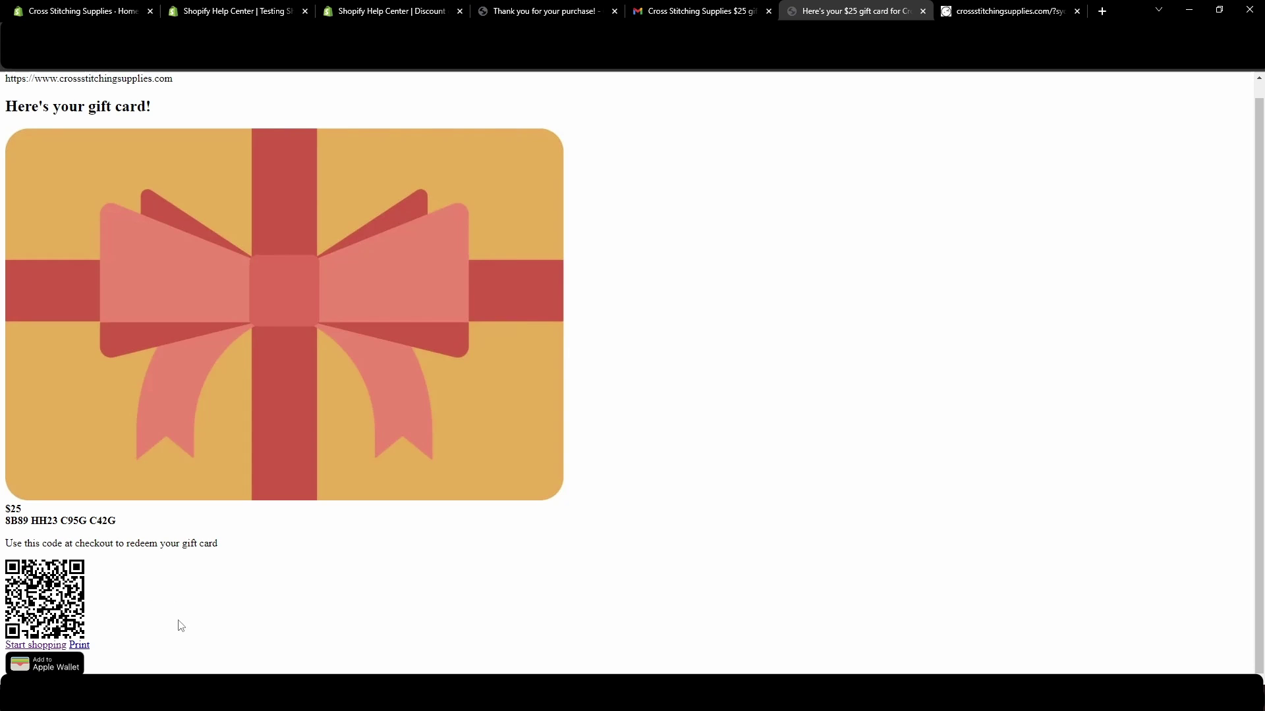
pyautogui.click(692, 11)
# Start a $16.60 checkout for the red Anchor thread and small black T-shirt
pyautogui.click(687, 482)
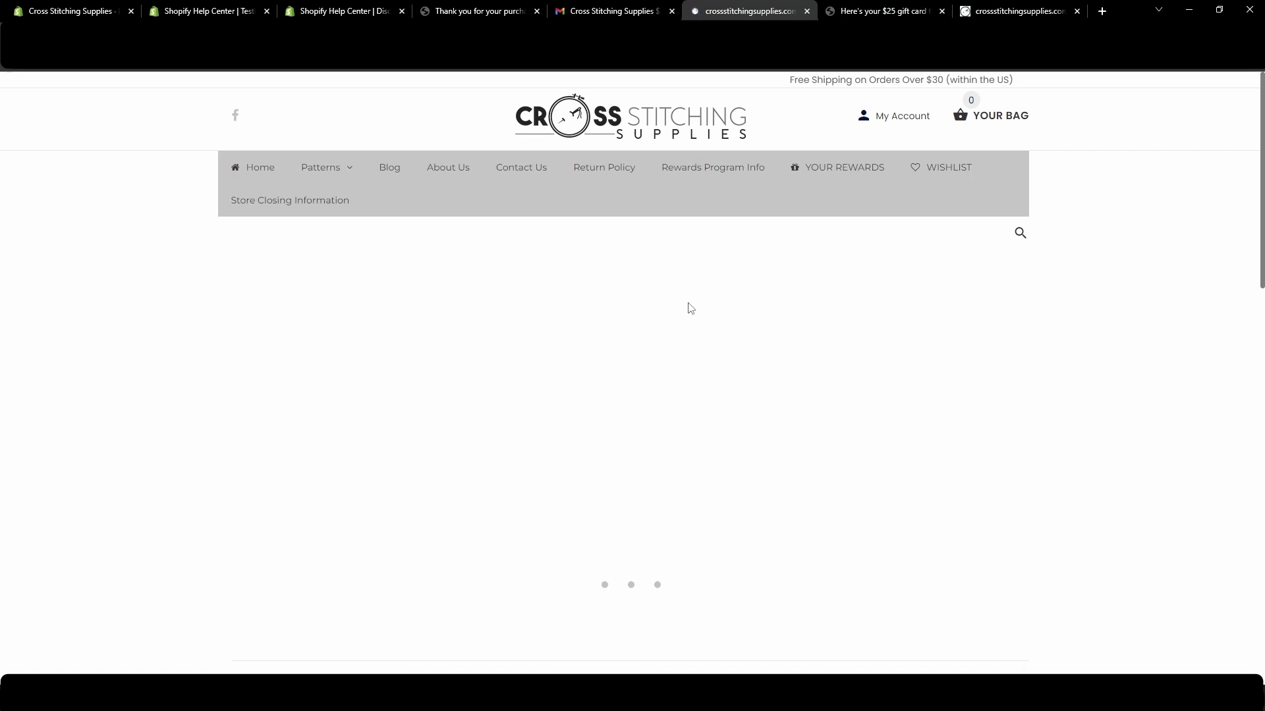
pyautogui.scroll(-4, 729, 357)
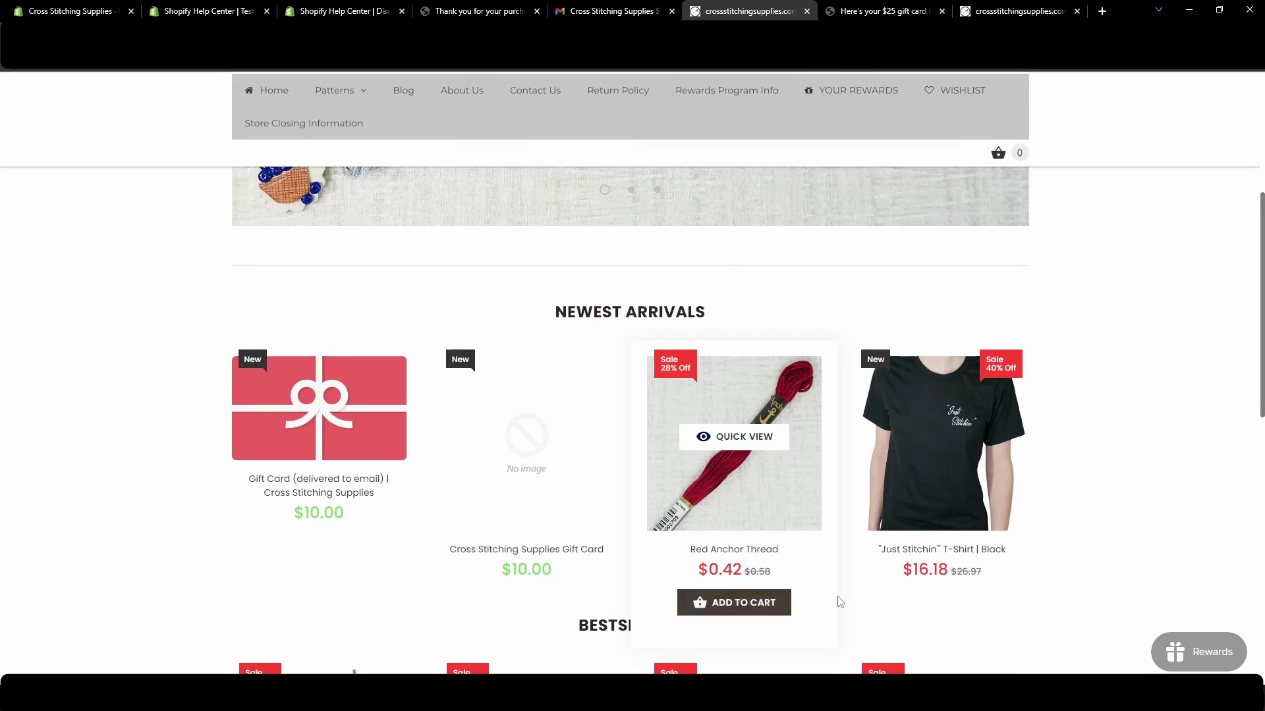
pyautogui.moveTo(942, 444)
pyautogui.click(943, 672)
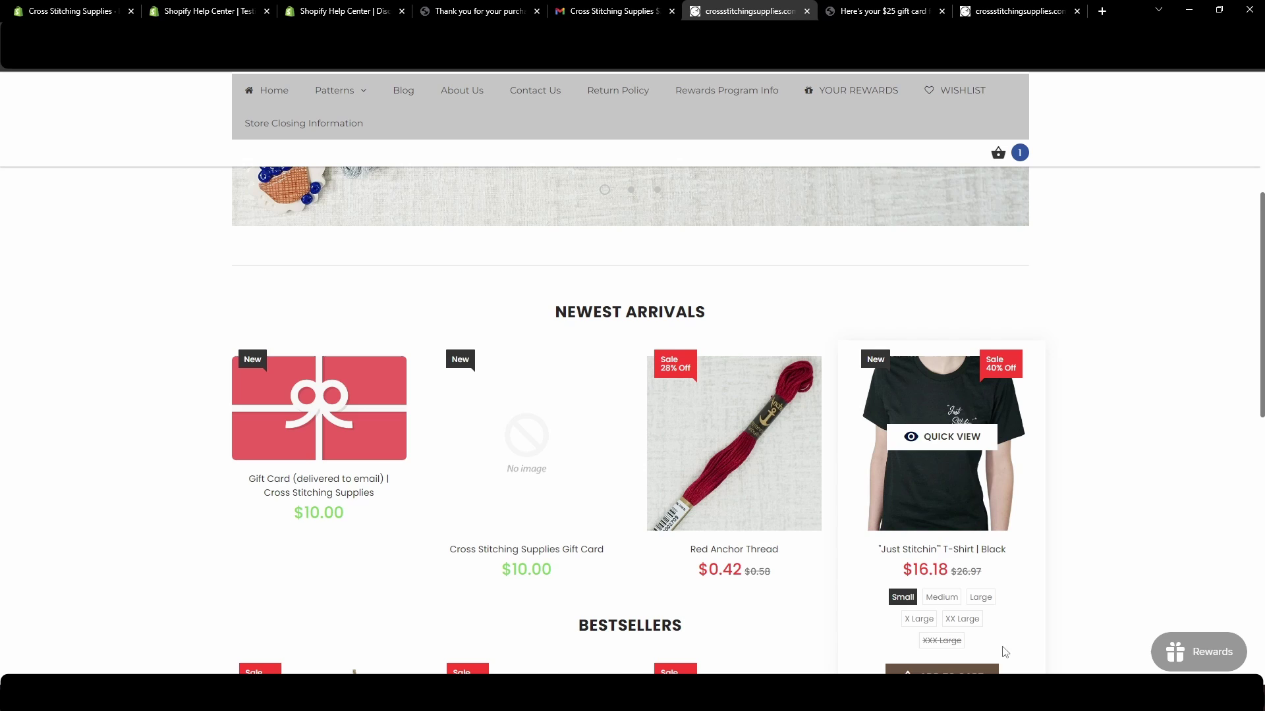
pyautogui.scroll(5, 996, 344)
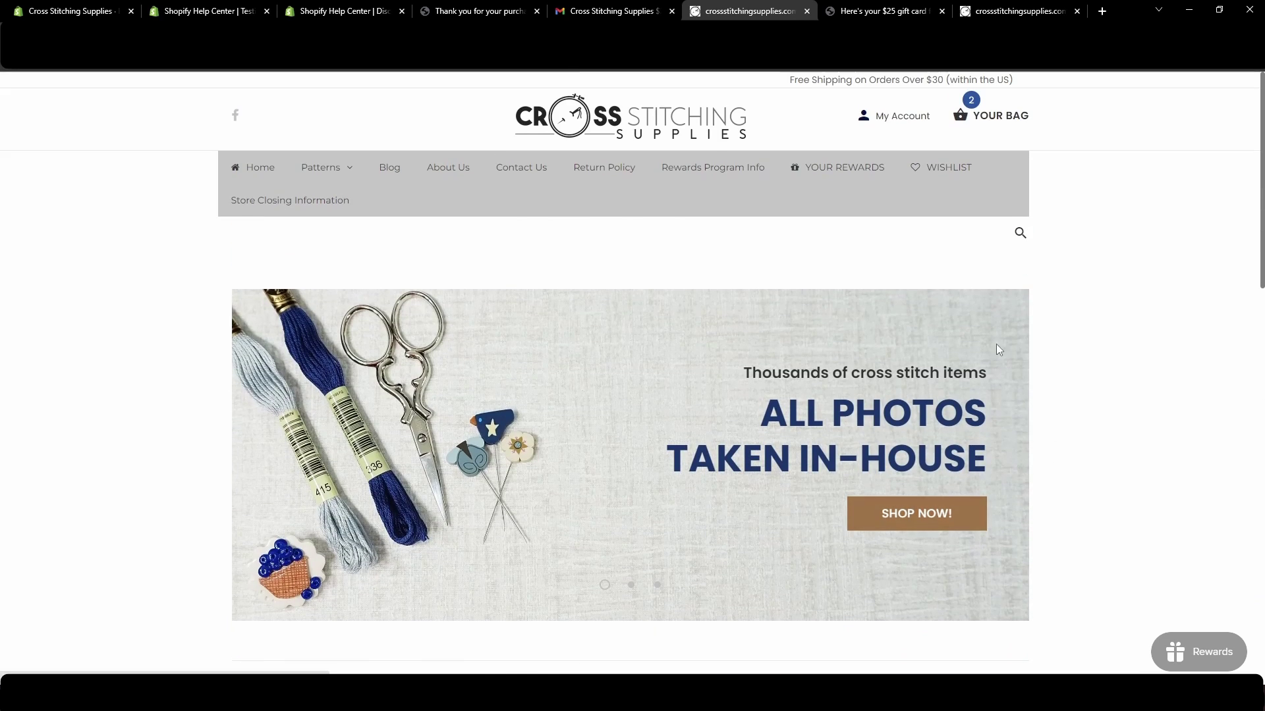
pyautogui.click(996, 98)
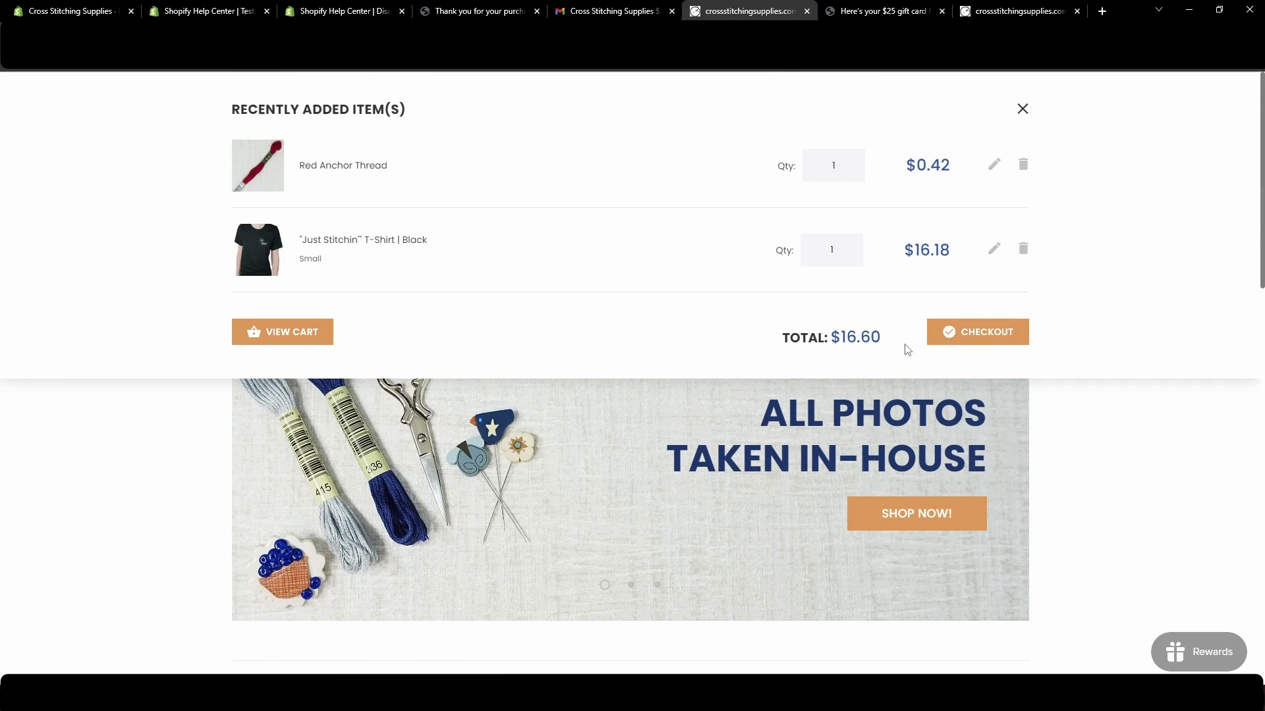
pyautogui.click(956, 336)
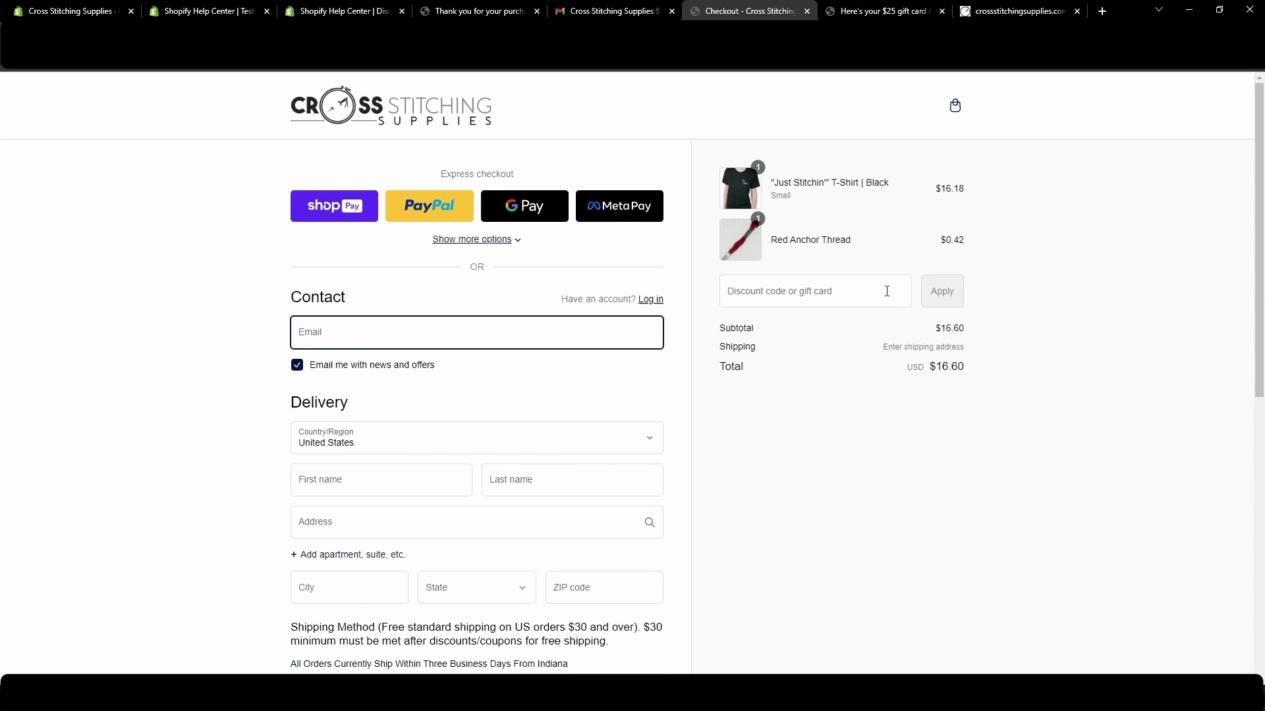
pyautogui.click(594, 9)
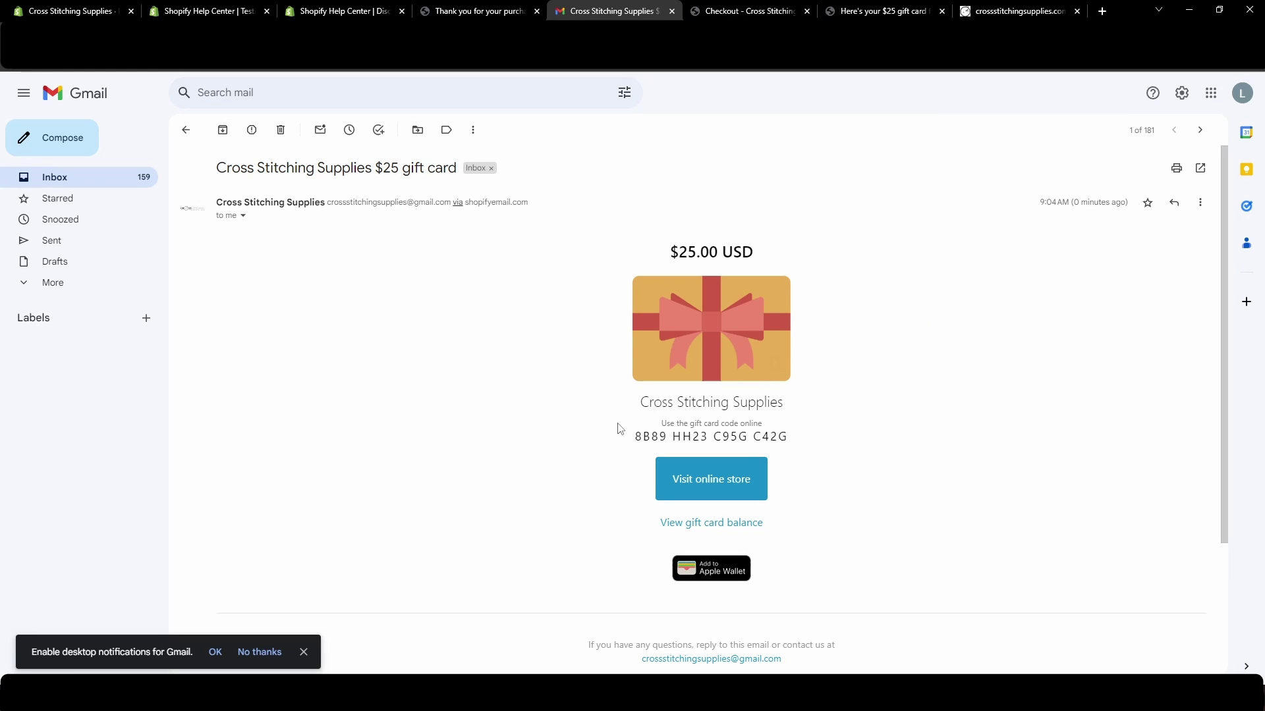
pyautogui.moveTo(634, 436); pyautogui.dragTo(788, 440)
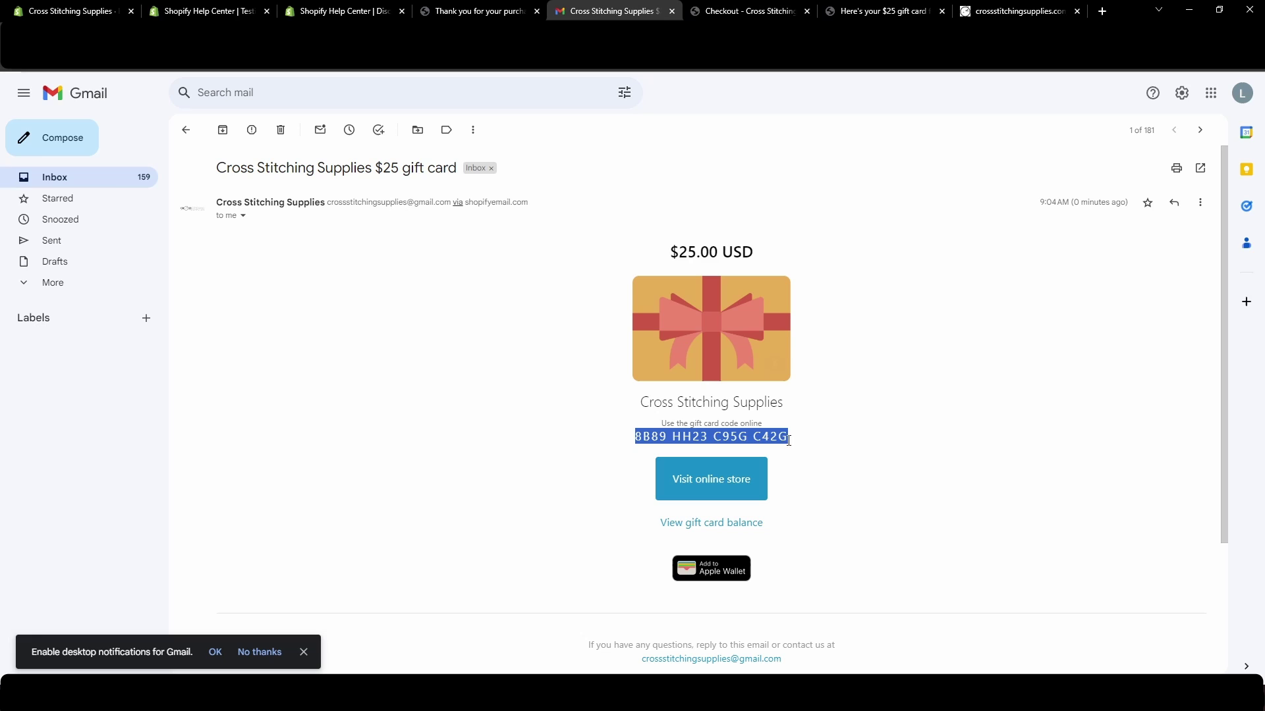
pyautogui.click(871, 9)
pyautogui.click(942, 293)
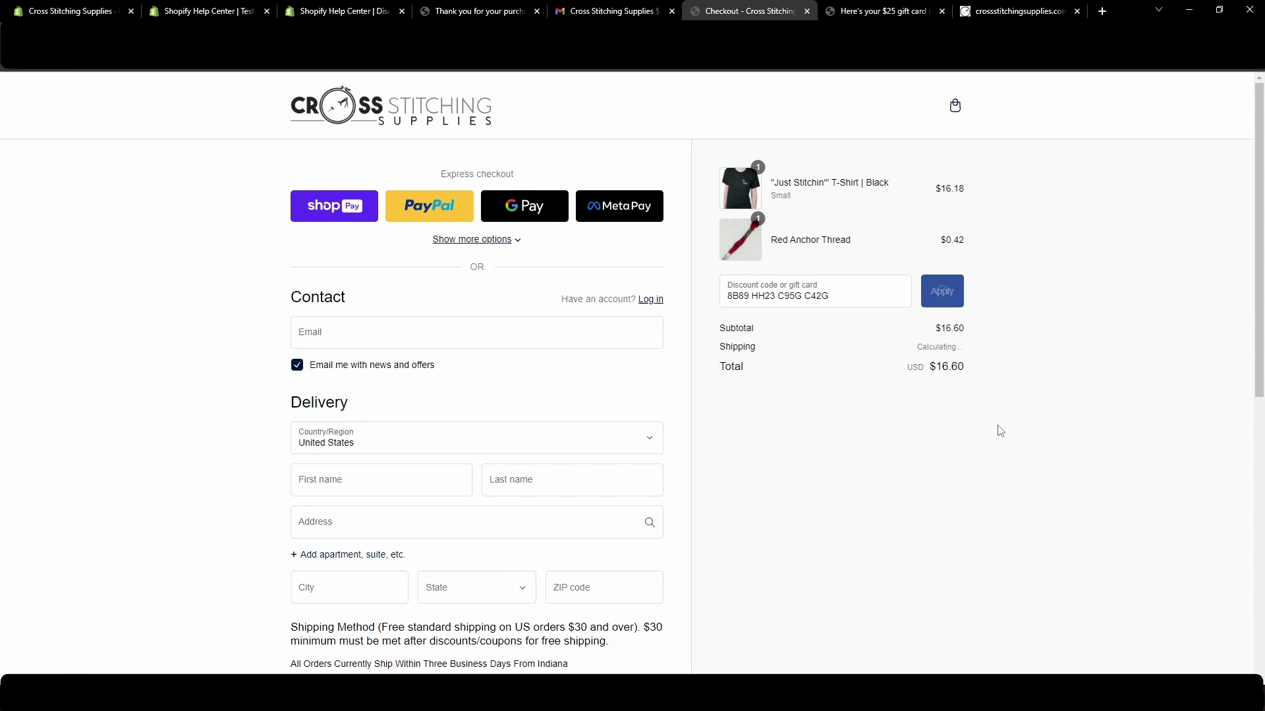
# Review the $25 gift card email's code and redemption instructions in Gmail
pyautogui.click(608, 11)
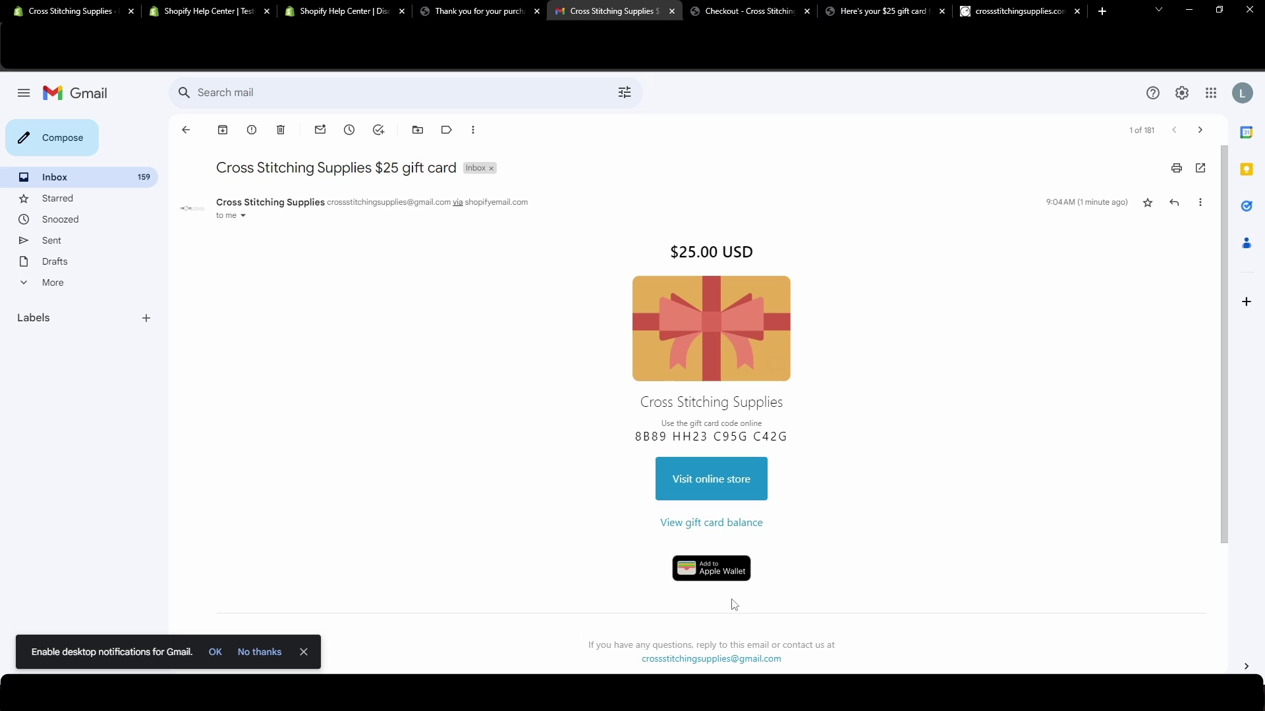
pyautogui.moveTo(683, 427); pyautogui.dragTo(824, 427)
pyautogui.click(825, 427)
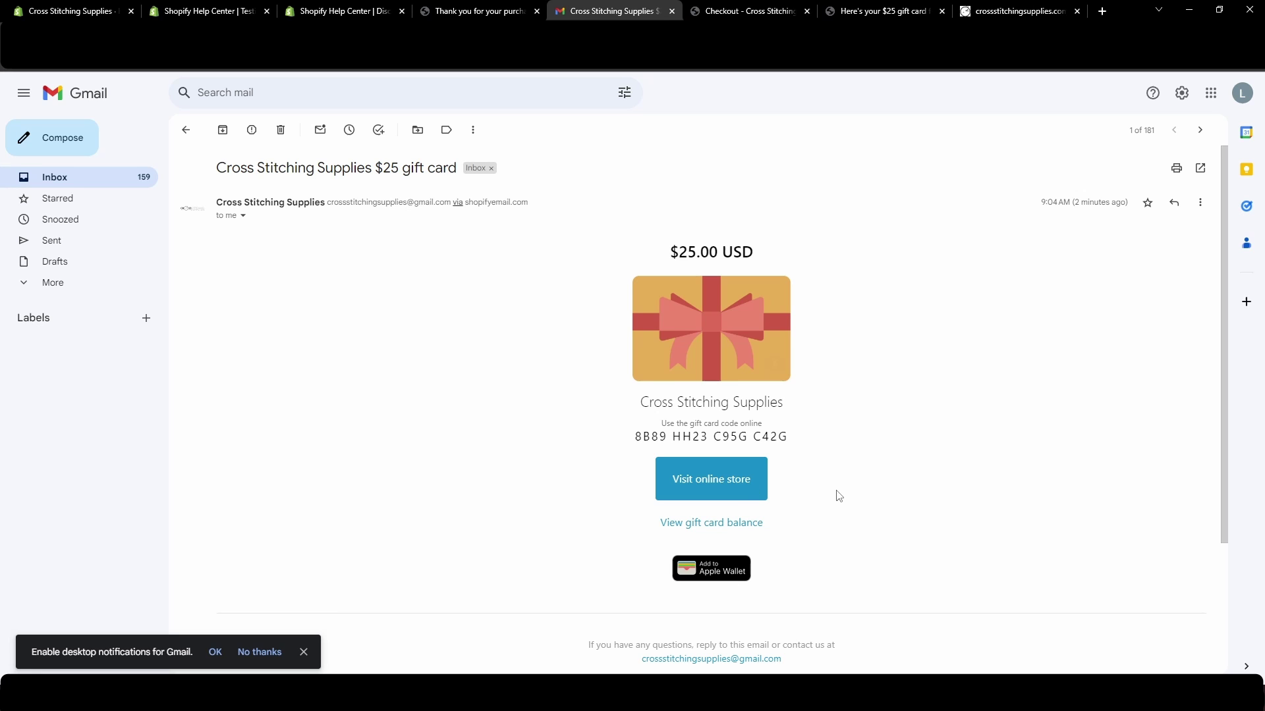